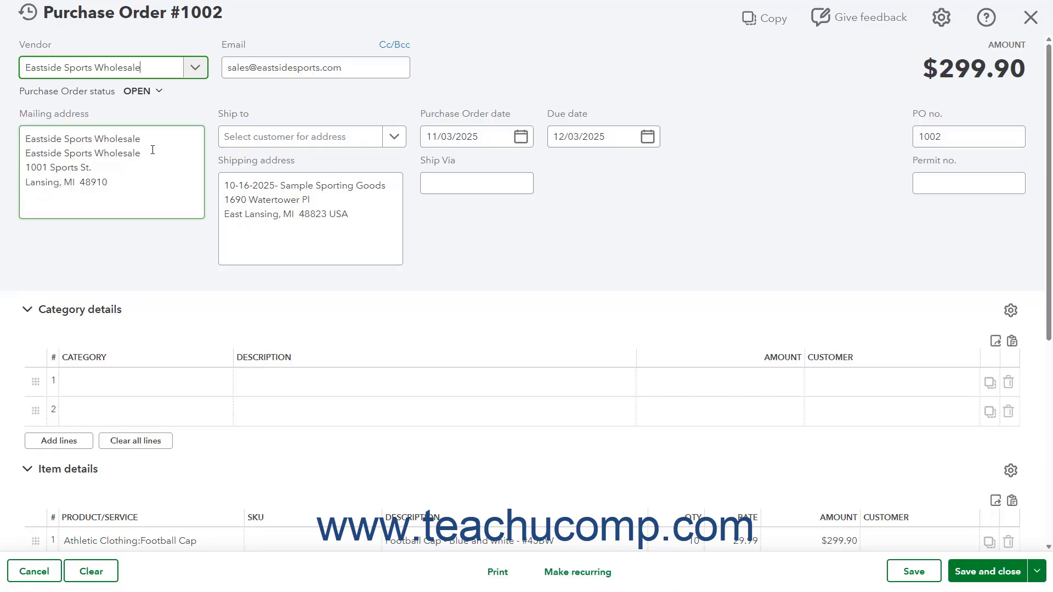
# - Examine the purchase order's vendor choices, status options, email field, Cc/Bcc fields and mailing address
pyautogui.click(195, 69)
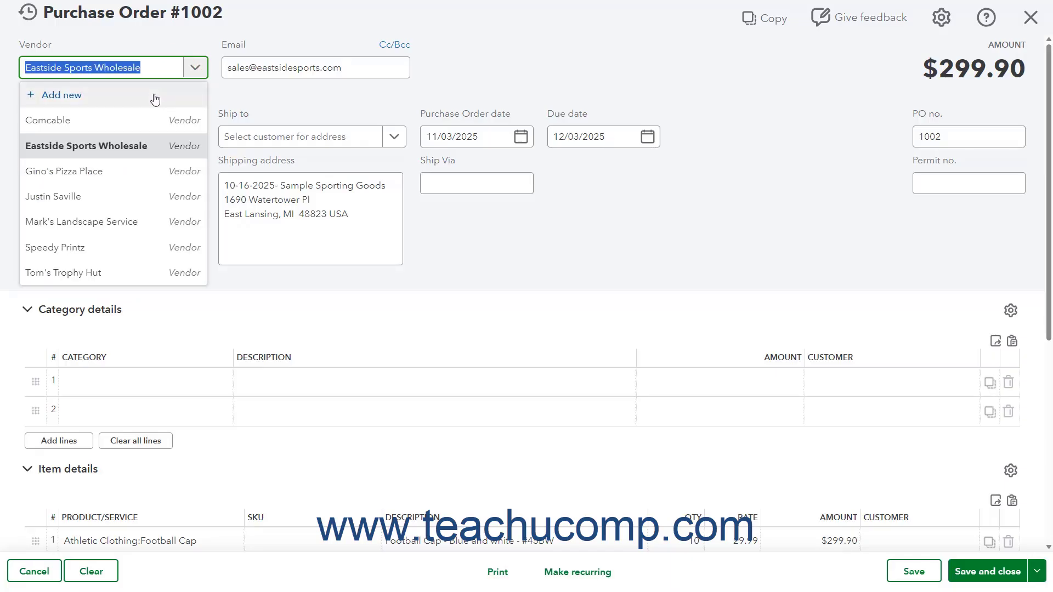
pyautogui.click(193, 70)
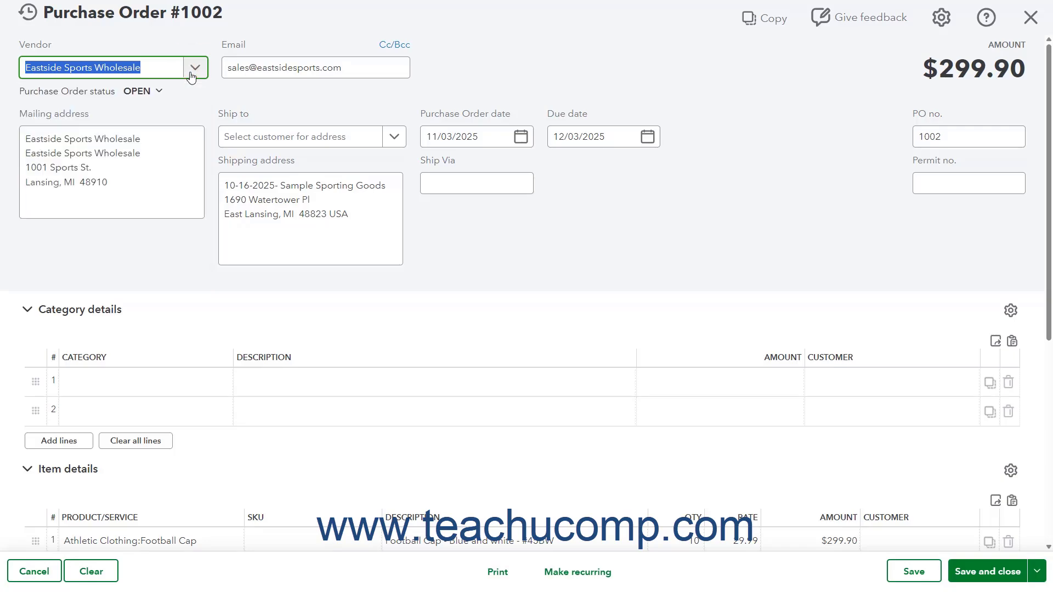
pyautogui.click(158, 92)
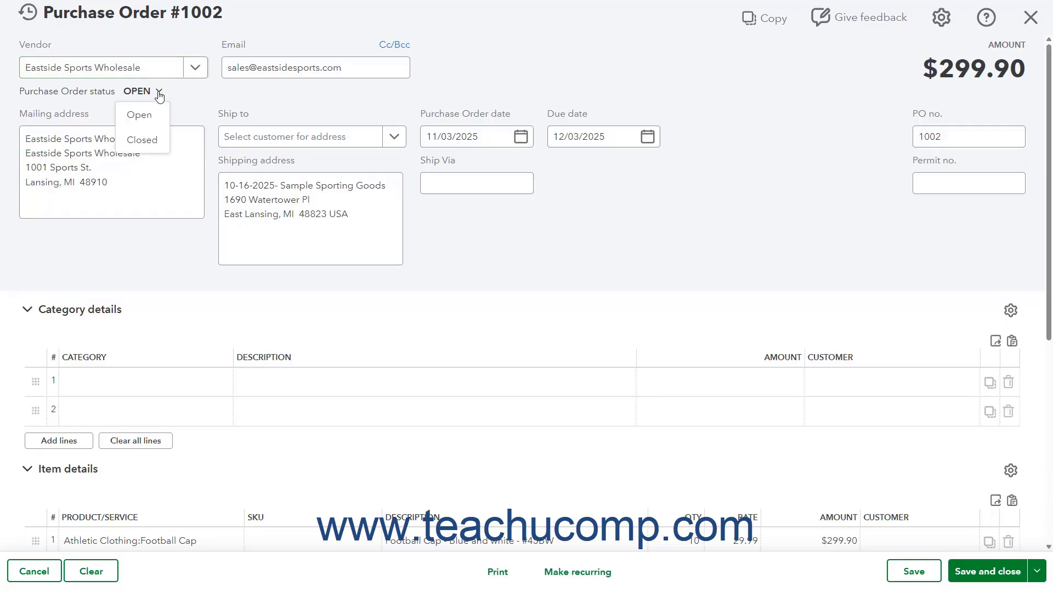
pyautogui.click(158, 94)
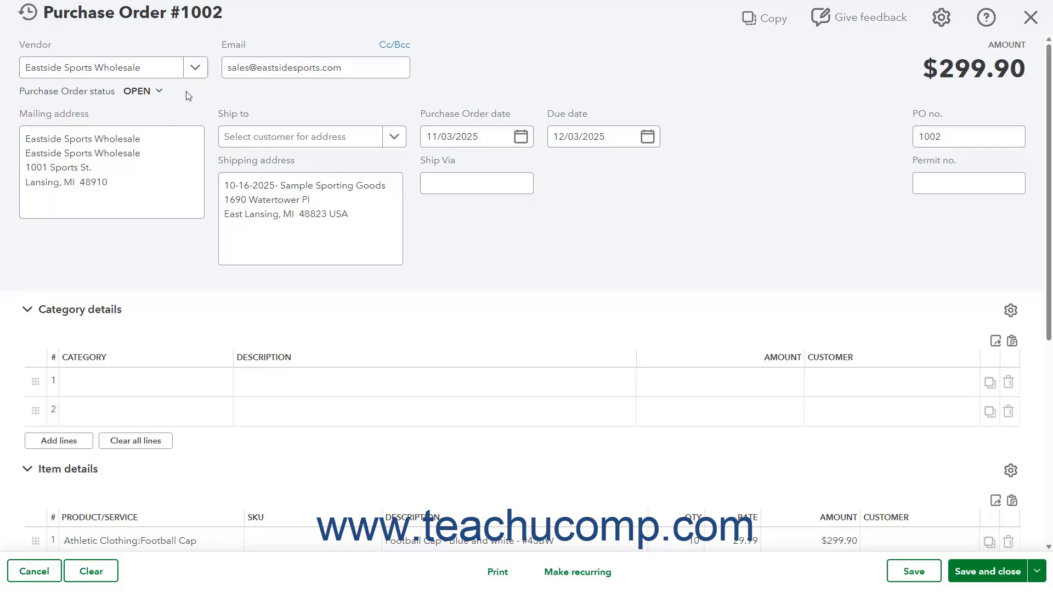
pyautogui.click(259, 69)
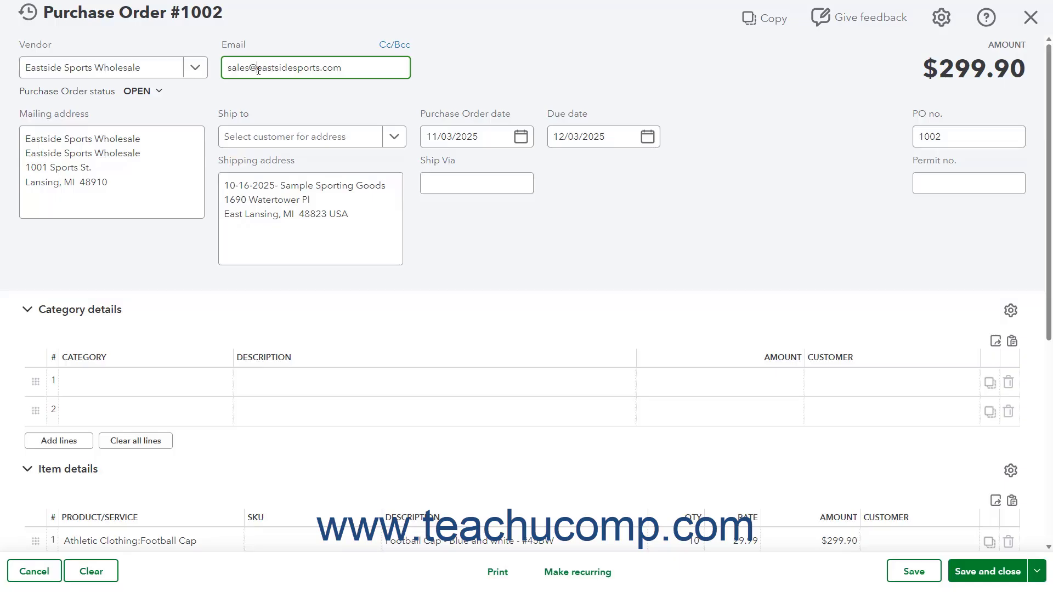
pyautogui.click(399, 53)
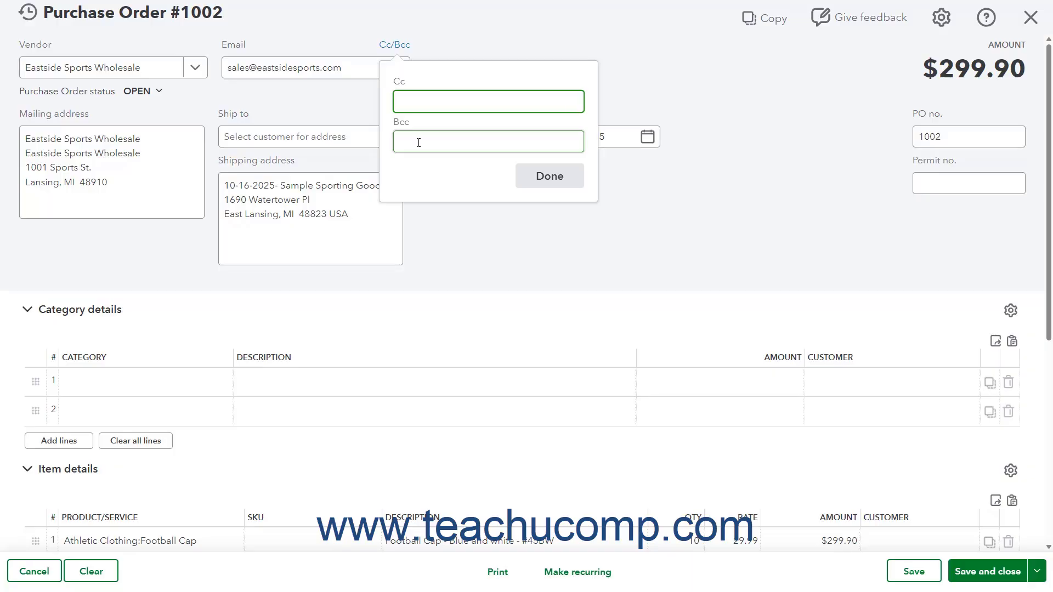
pyautogui.click(537, 176)
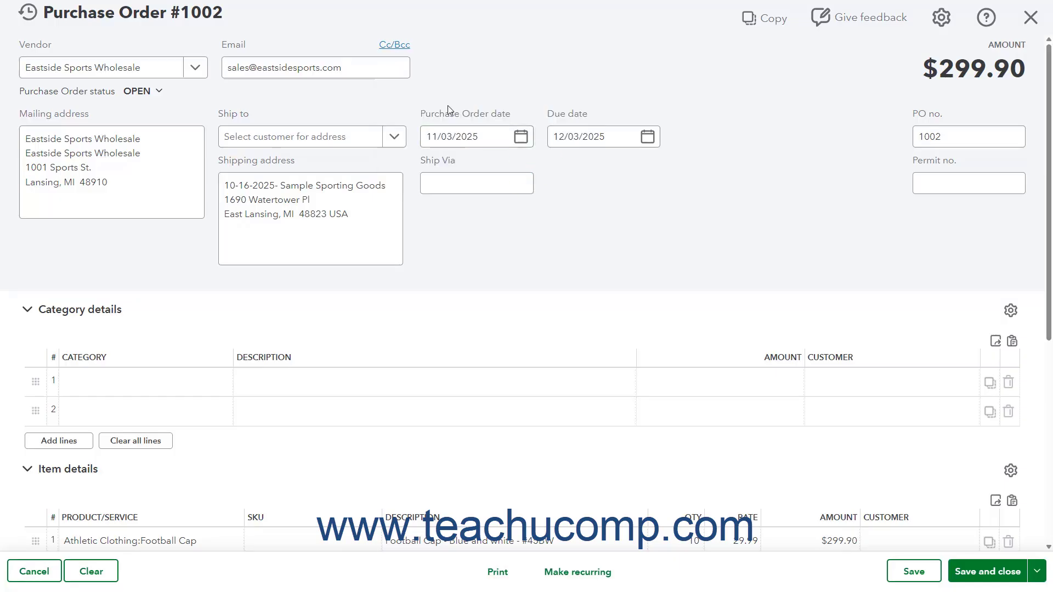
pyautogui.click(155, 140)
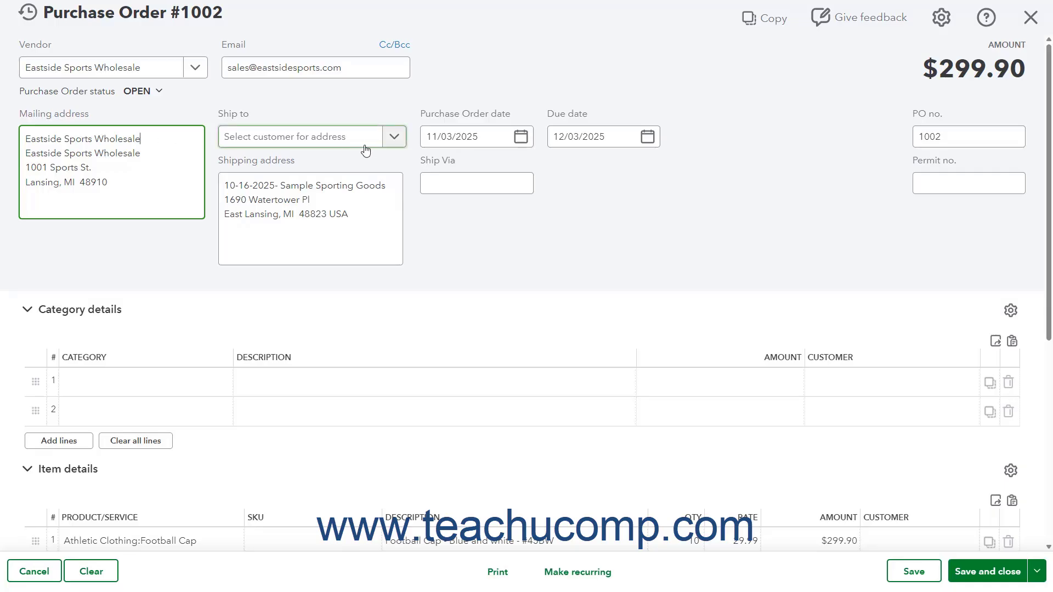
# - Examine the ship-to choices, shipping address, purchase order date calendar, Ship Via, PO number and permit number fields
pyautogui.click(394, 138)
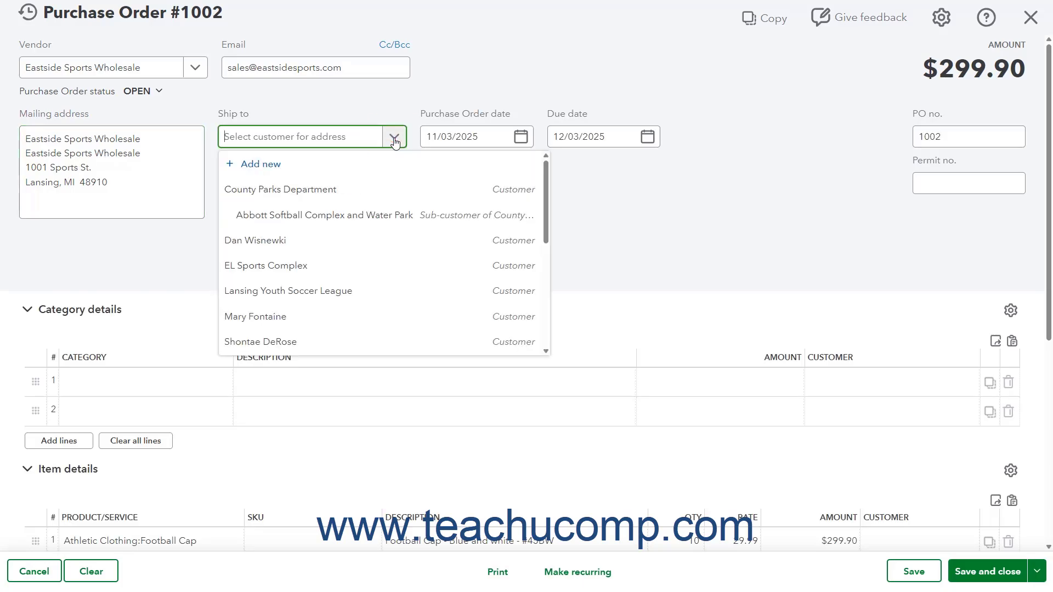
pyautogui.click(395, 142)
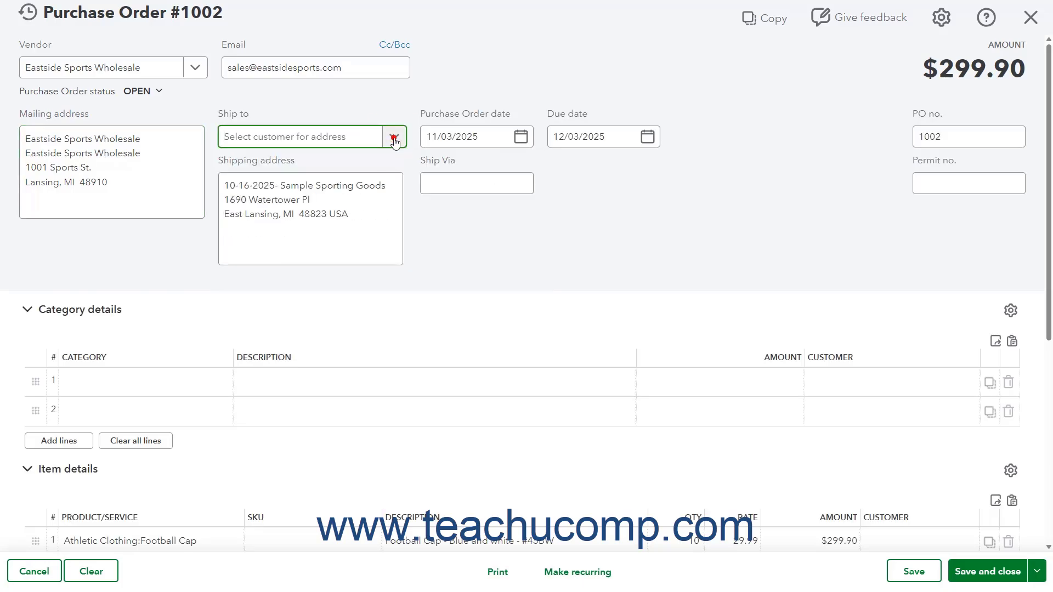
pyautogui.click(374, 190)
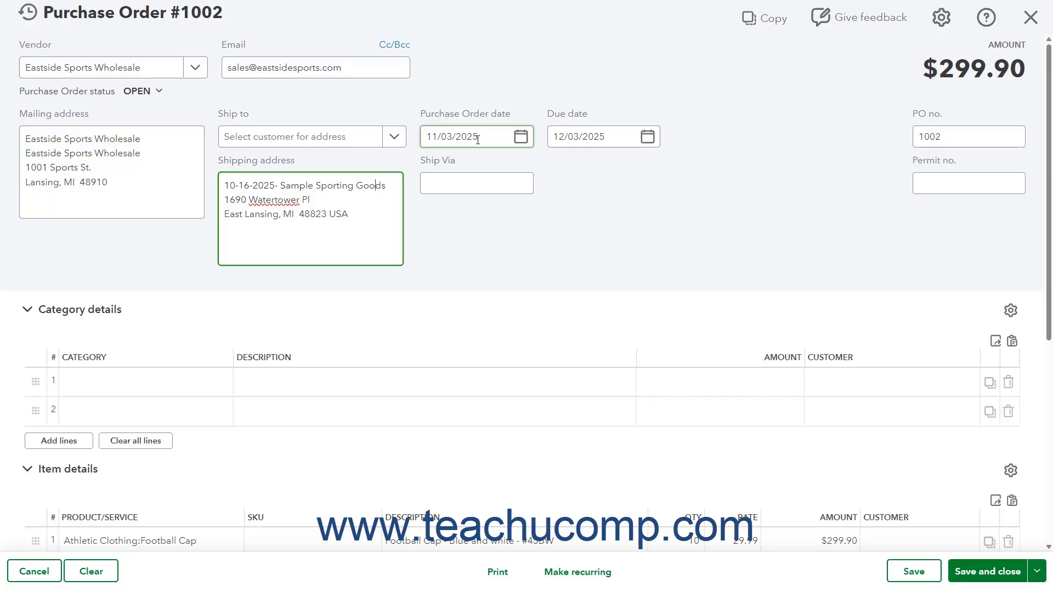
pyautogui.click(521, 137)
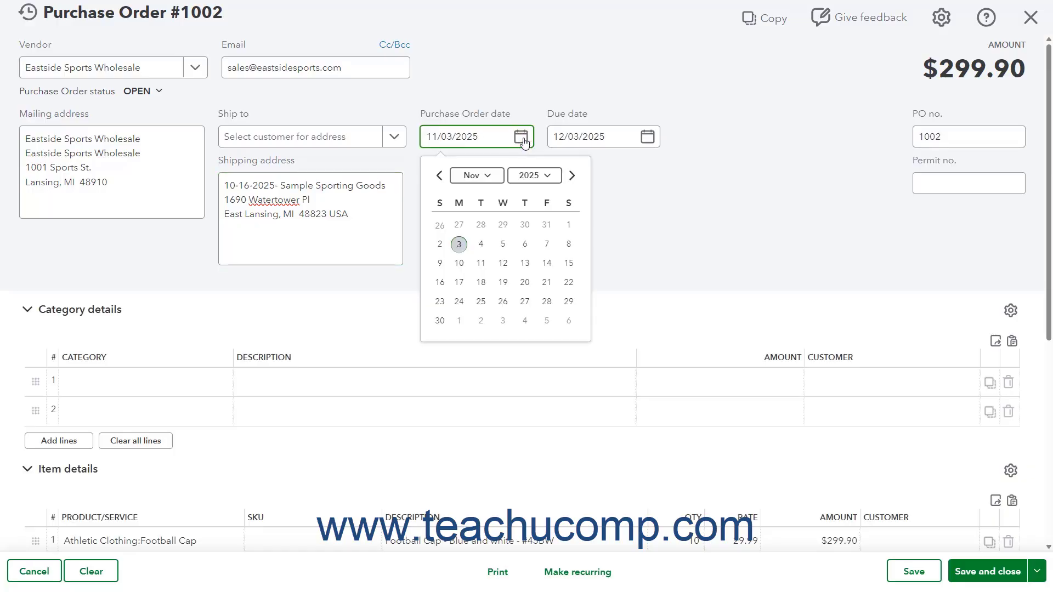
pyautogui.click(522, 138)
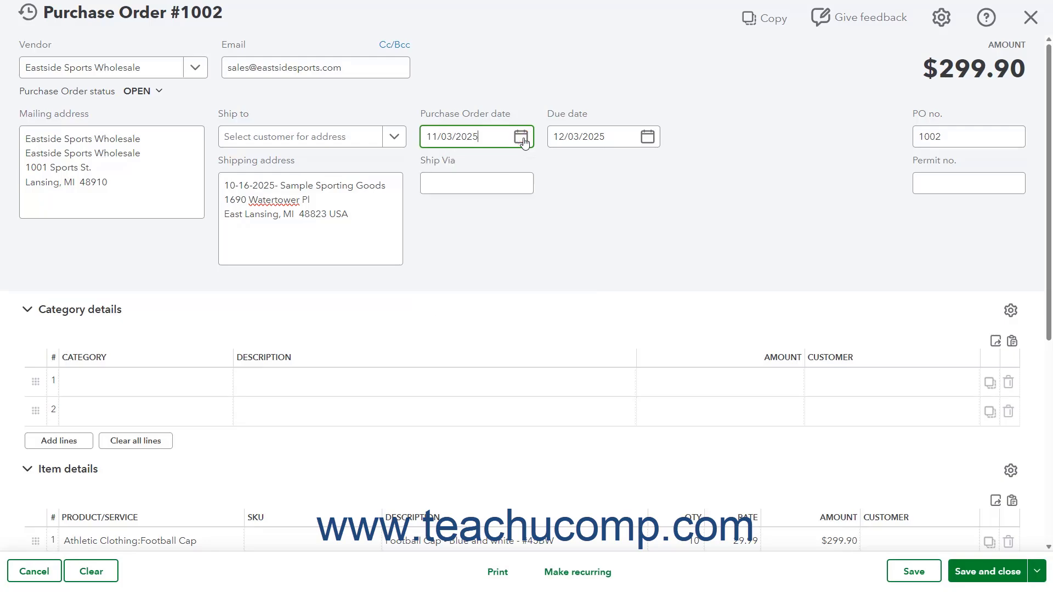
pyautogui.click(494, 187)
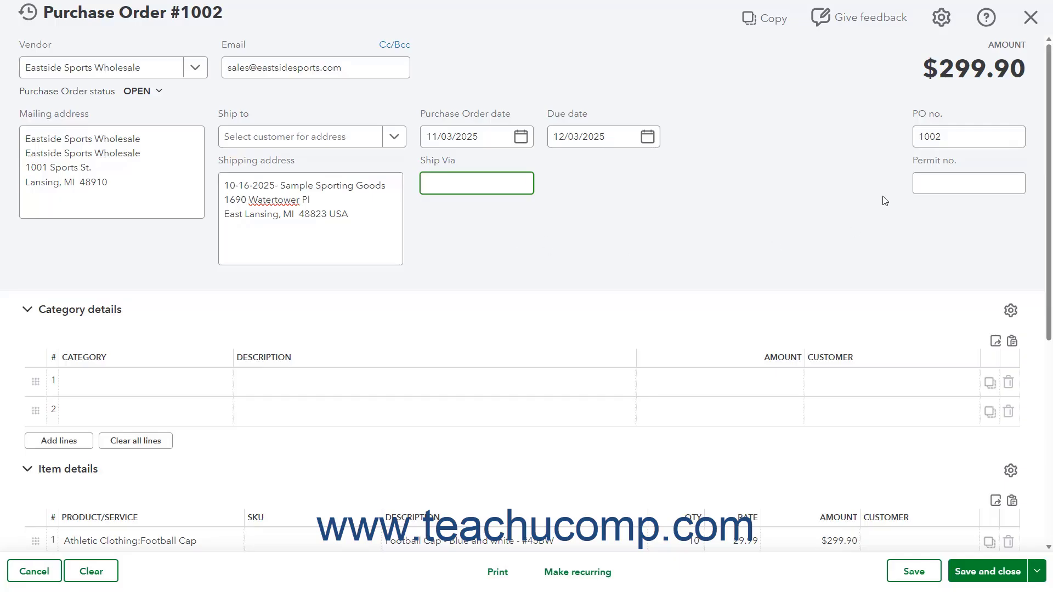
pyautogui.click(962, 139)
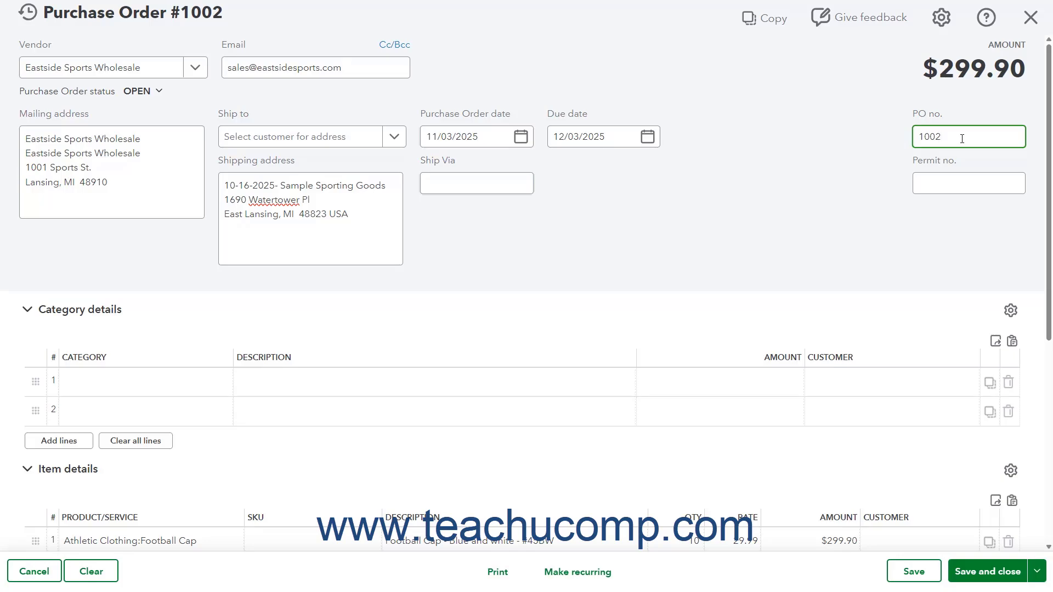
pyautogui.click(946, 188)
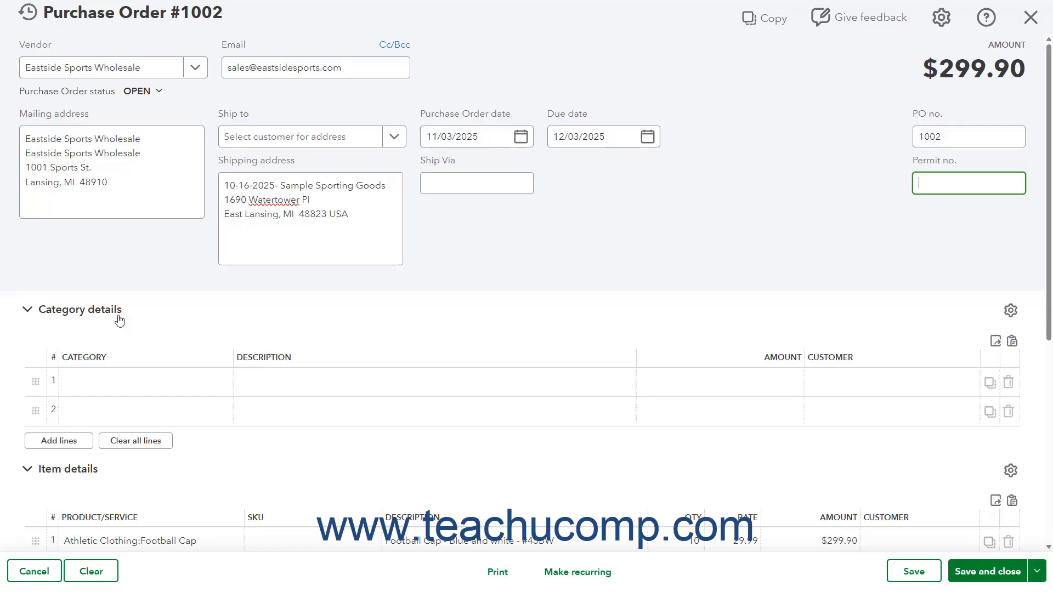
# - Examine the Category details section, including the first line's category choices, description and amount fields
pyautogui.click(30, 316)
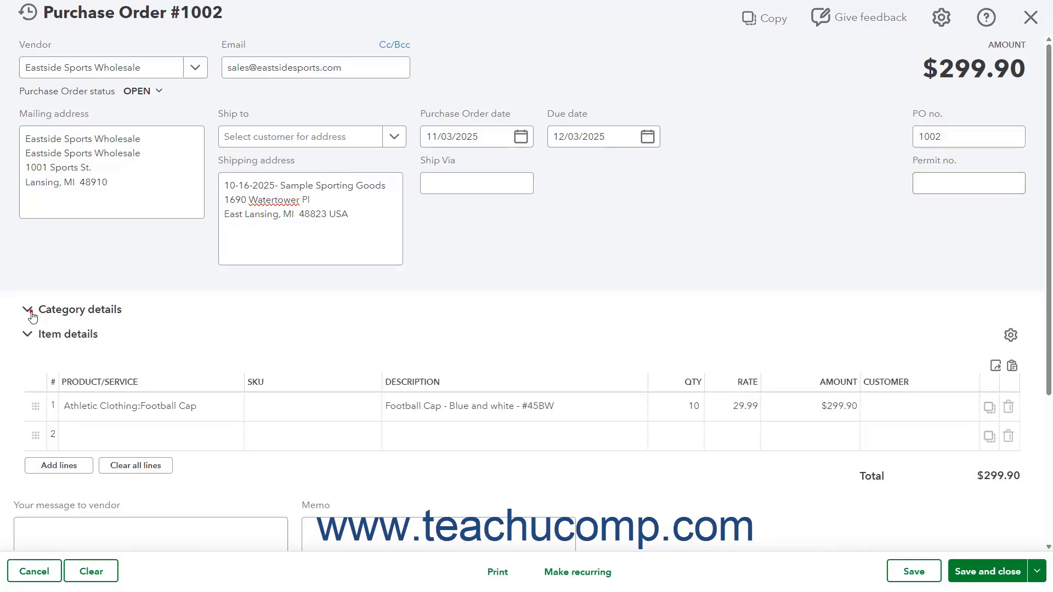
pyautogui.click(30, 317)
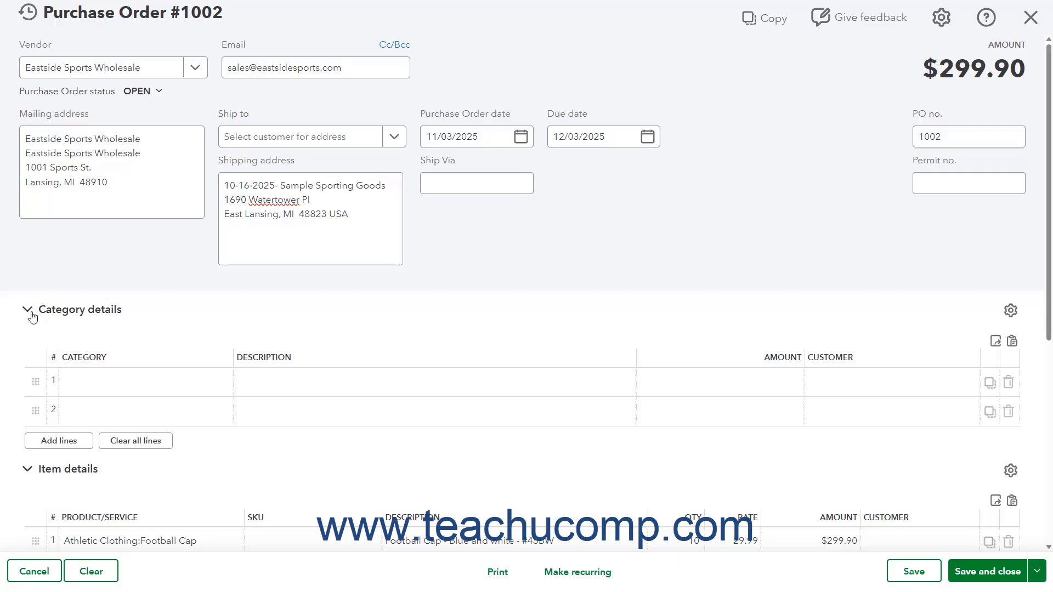
pyautogui.click(151, 381)
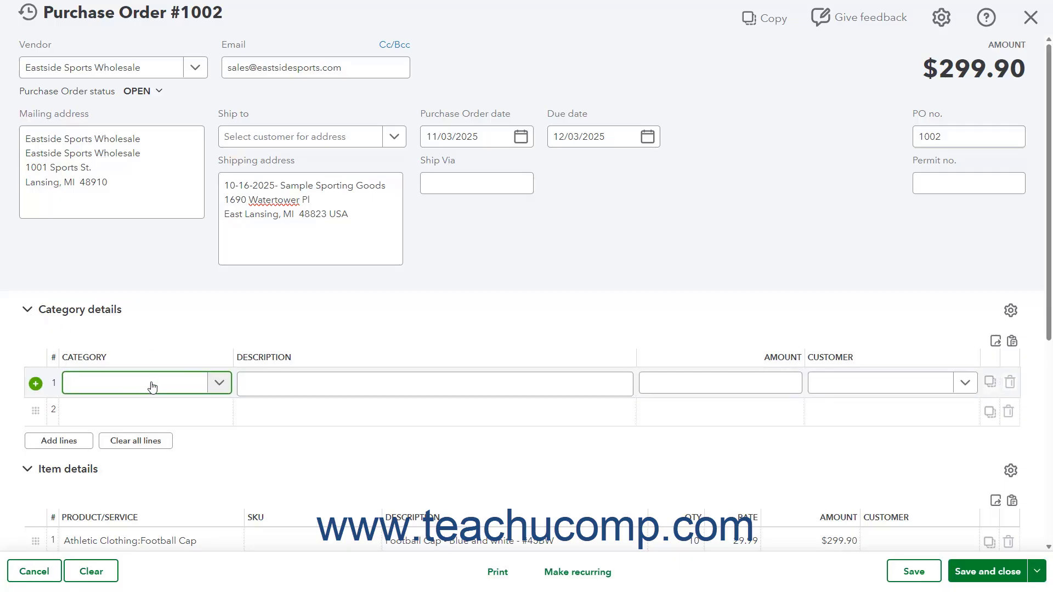
pyautogui.click(228, 384)
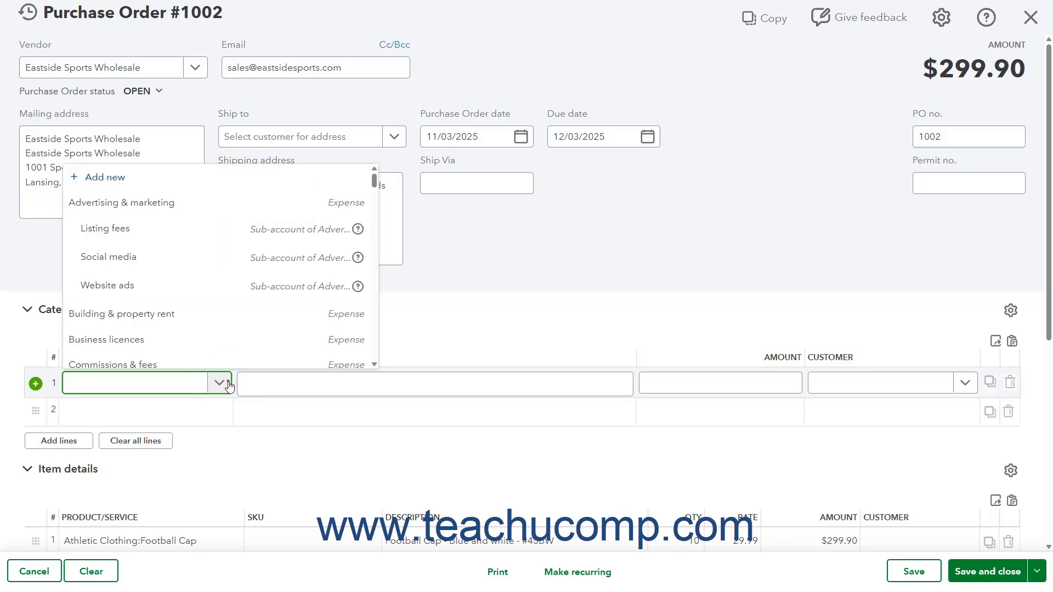
pyautogui.click(229, 384)
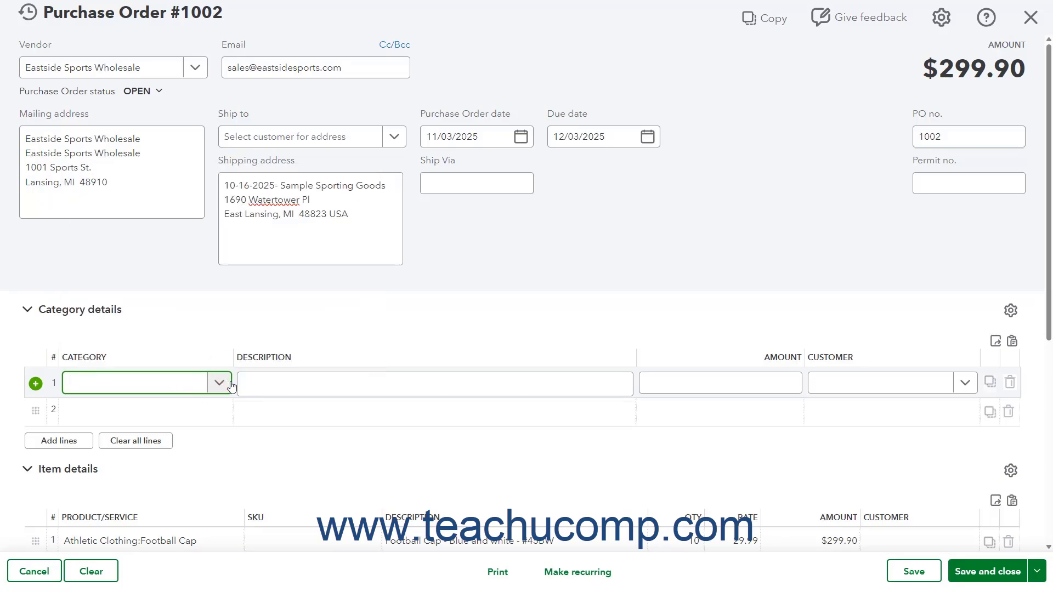
pyautogui.click(294, 385)
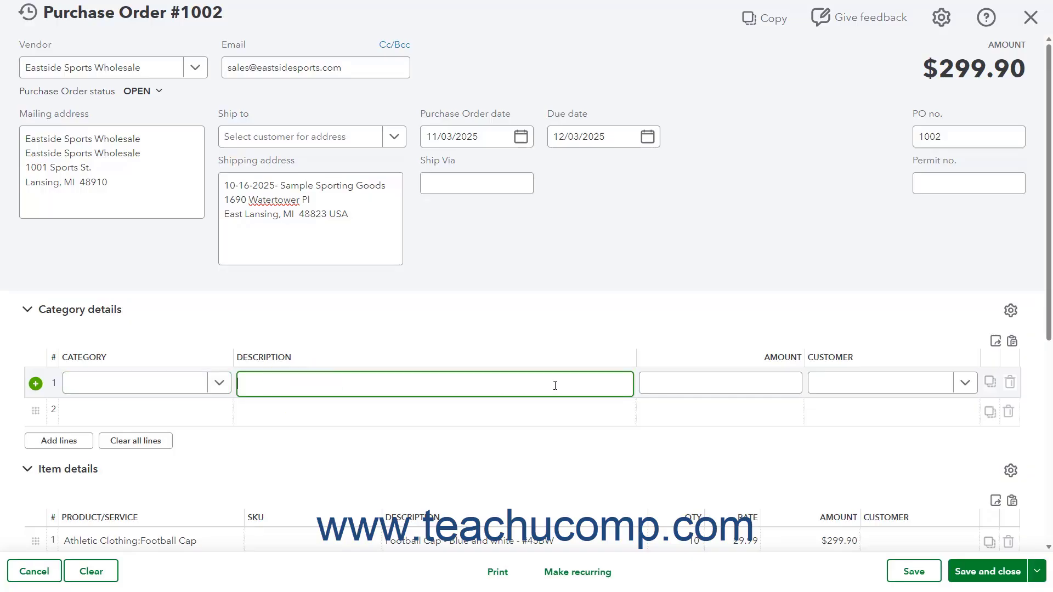
pyautogui.click(666, 381)
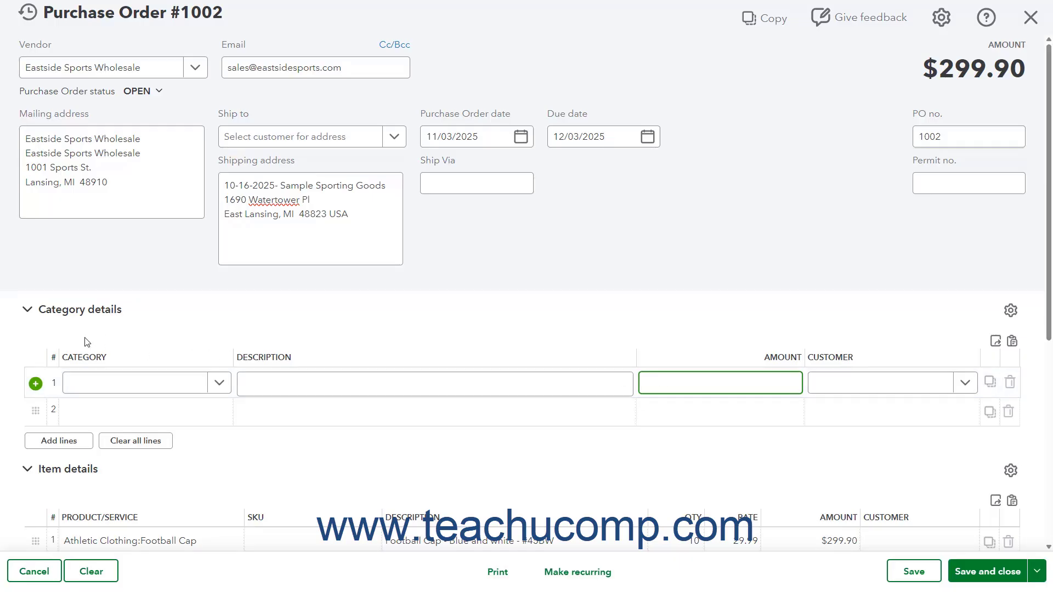
# - Collapse the Category details section and keep the Item details section expanded
pyautogui.click(28, 316)
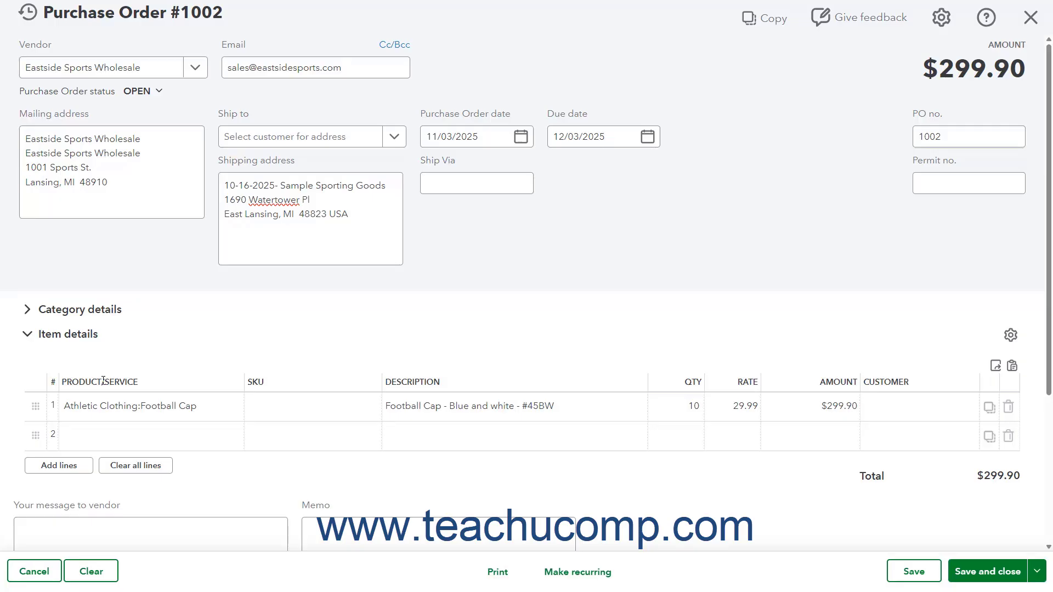
pyautogui.click(27, 336)
pyautogui.click(29, 340)
# - Add the Hooded Sweatshirt product to the second item line with a quantity of 10
pyautogui.click(121, 437)
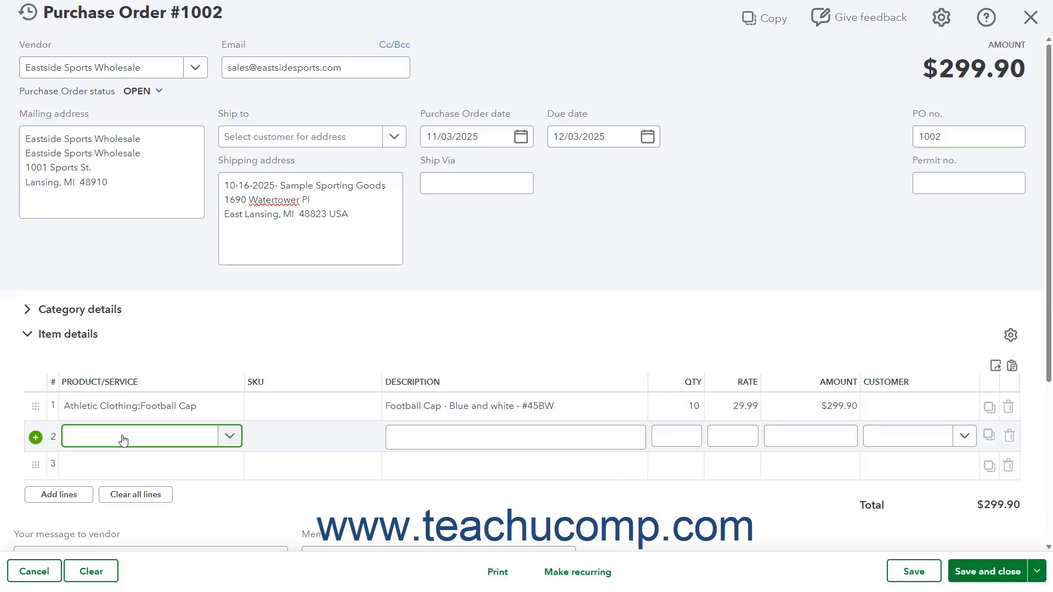
pyautogui.click(226, 439)
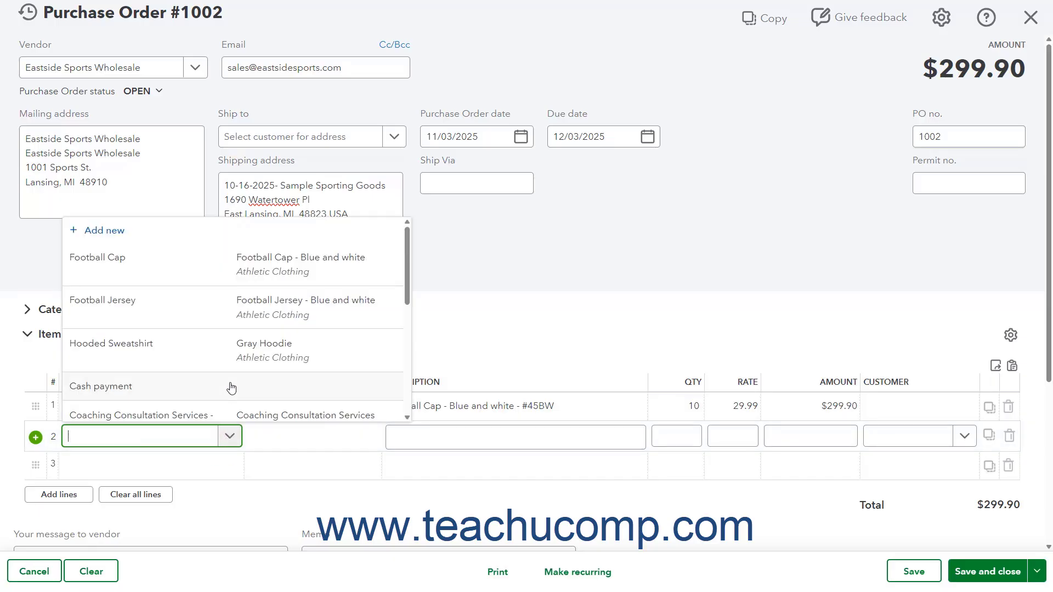
pyautogui.click(229, 363)
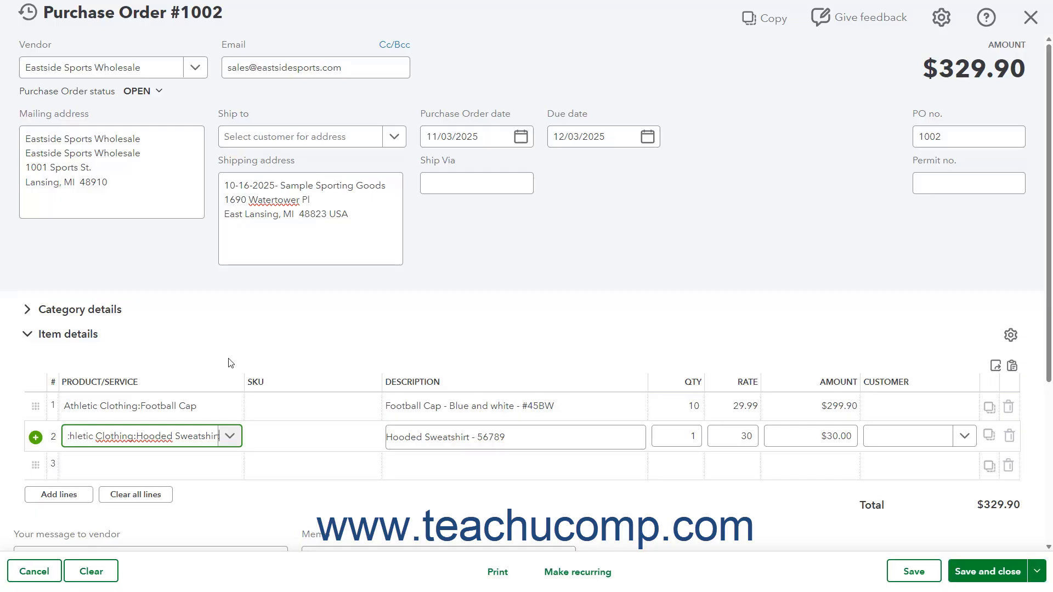
pyautogui.click(537, 438)
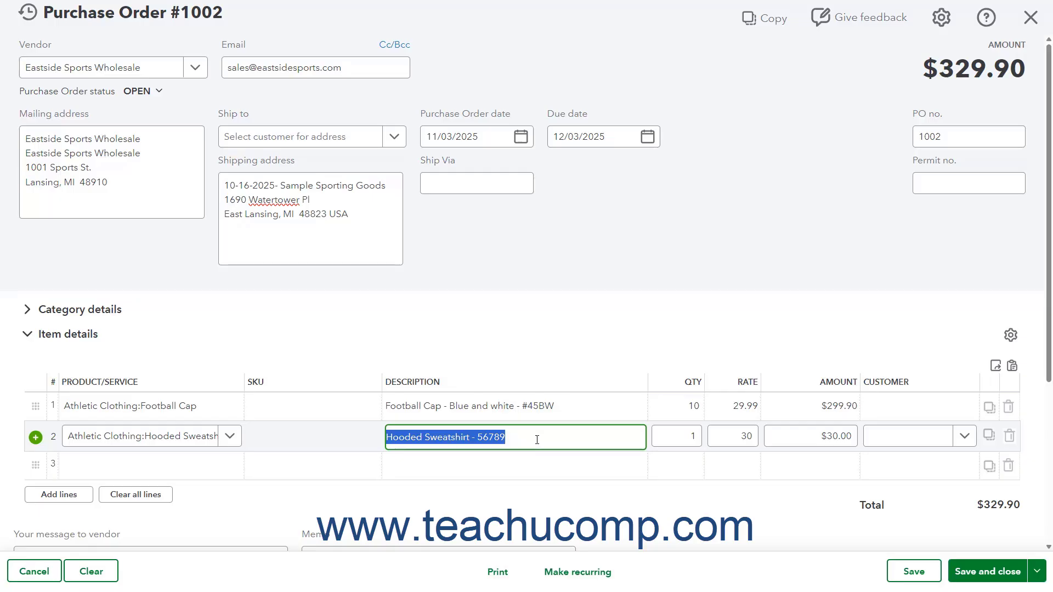
pyautogui.click(680, 436)
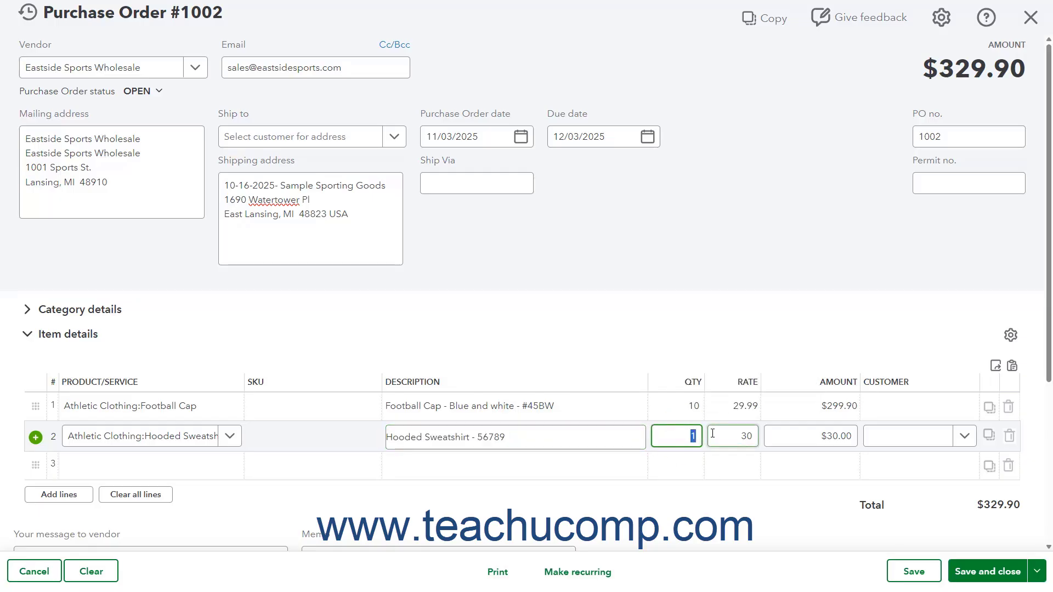
pyautogui.write('10')
pyautogui.press('Tab')
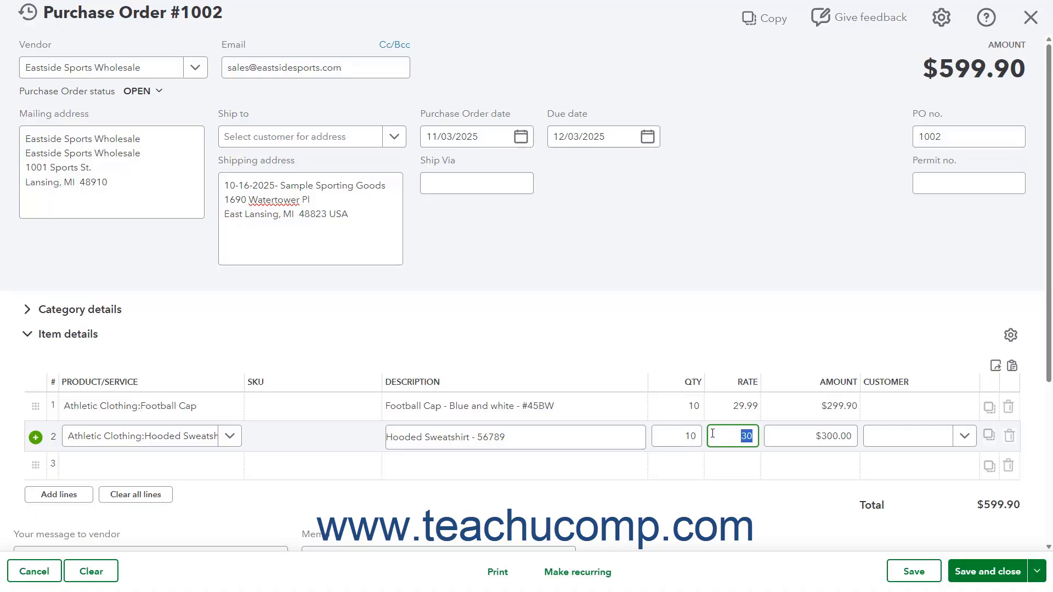
pyautogui.press('Tab')
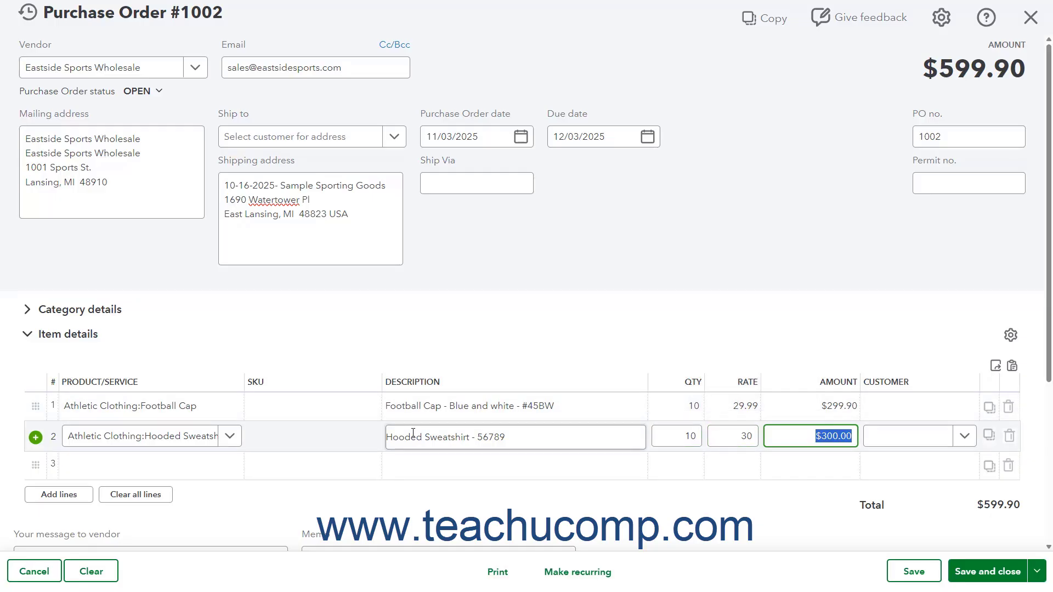
# - Delete the empty third and fourth lines from the item details
pyautogui.click(179, 467)
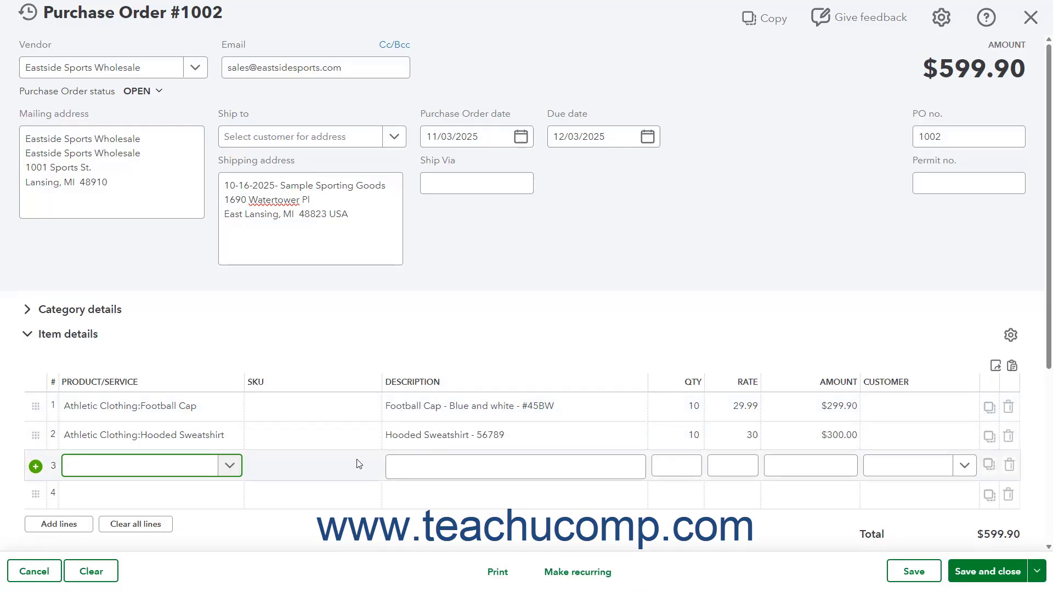
pyautogui.click(233, 441)
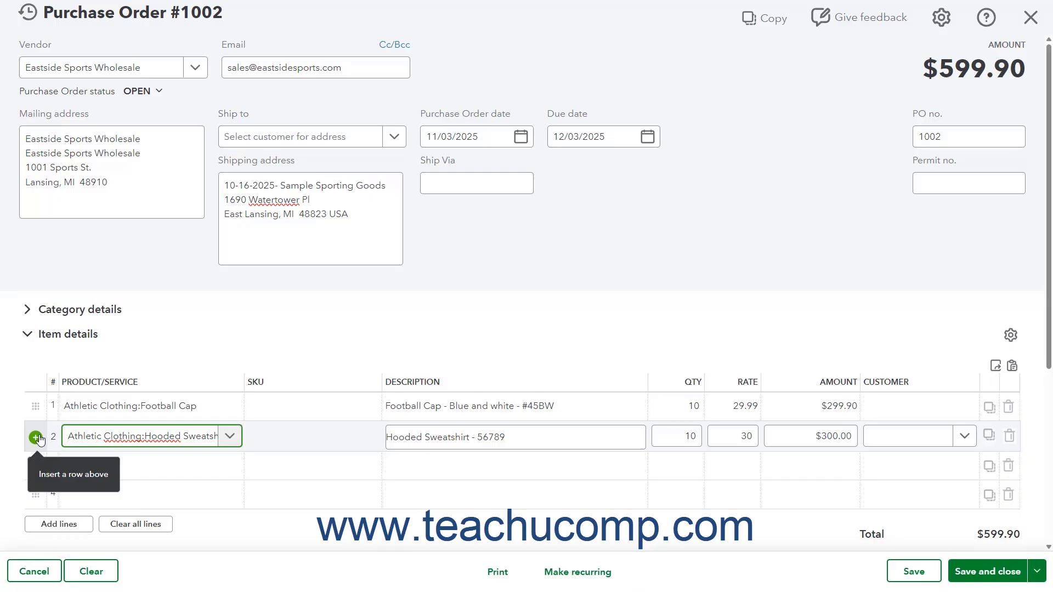
pyautogui.click(183, 471)
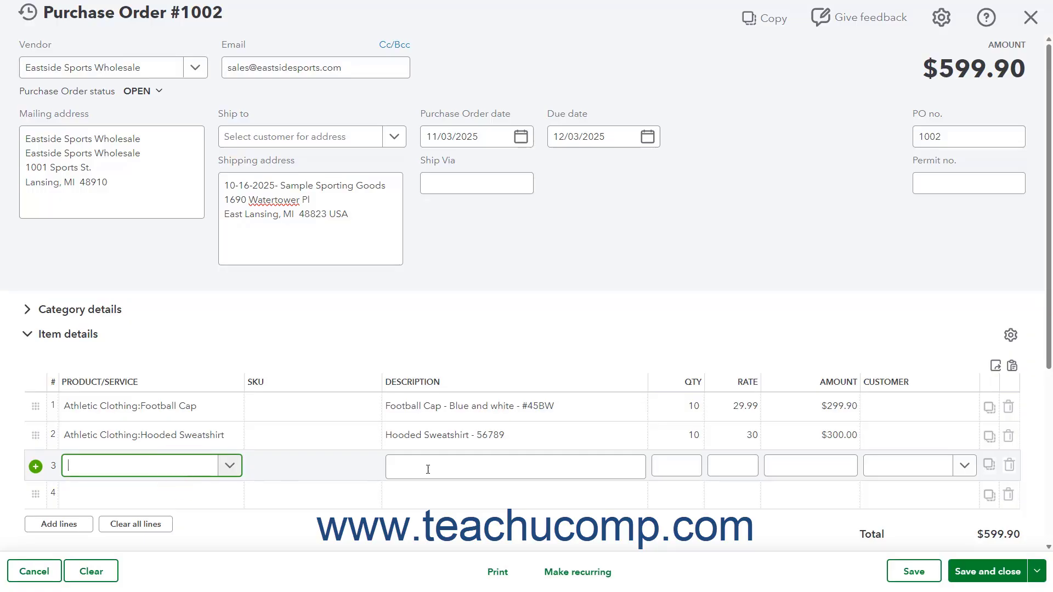
pyautogui.click(1009, 466)
pyautogui.click(1010, 466)
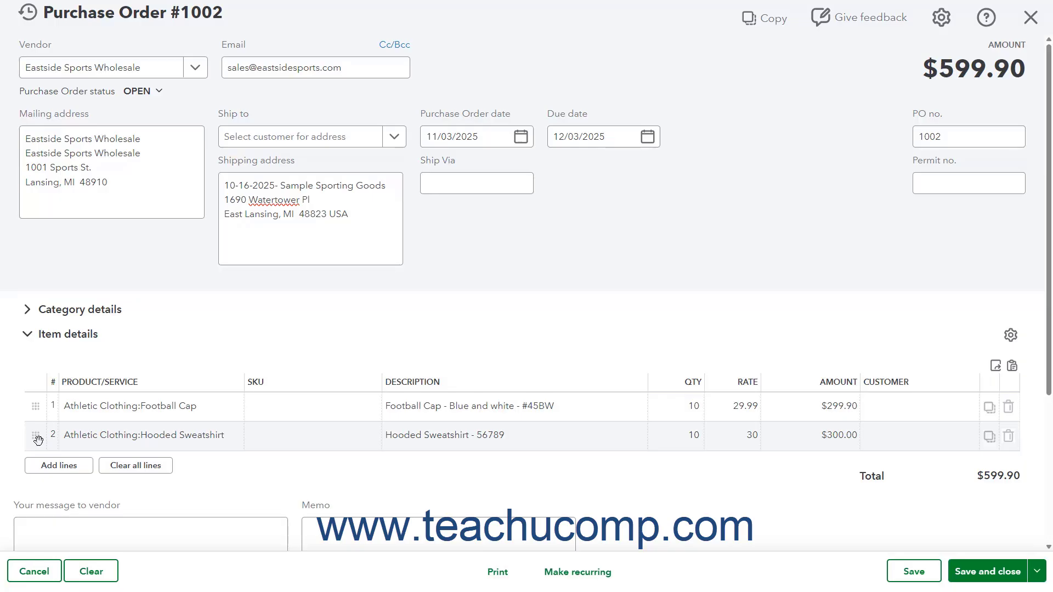
# - Move the Hooded Sweatshirt line above the Football Cap line in the item details
pyautogui.moveTo(37, 439); pyautogui.dragTo(34, 412)
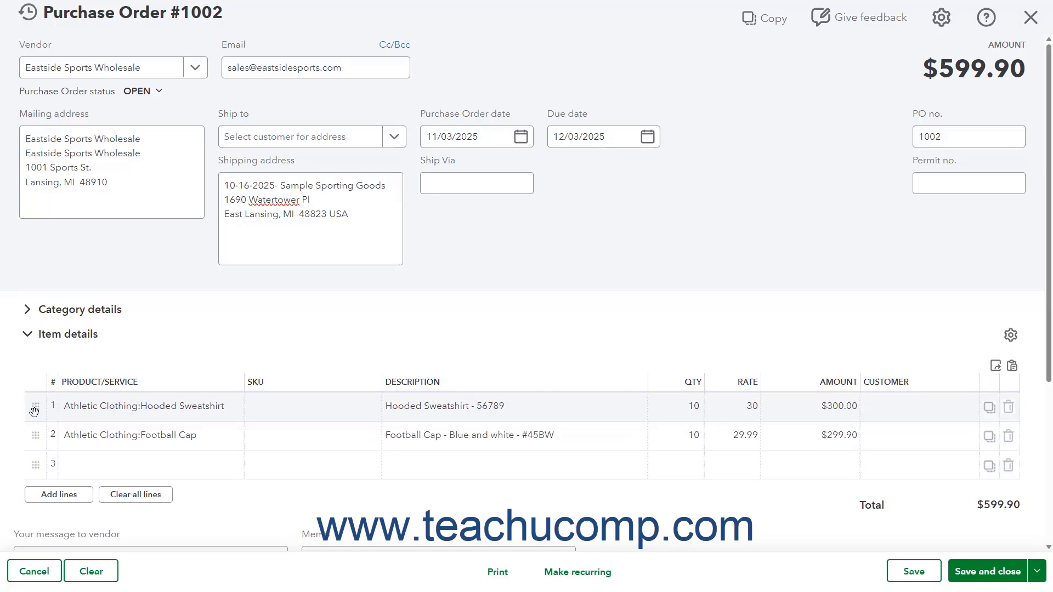
# - Examine the message to vendor and memo fields below the item lines, leaving both empty
pyautogui.scroll(-4, 50, 412)
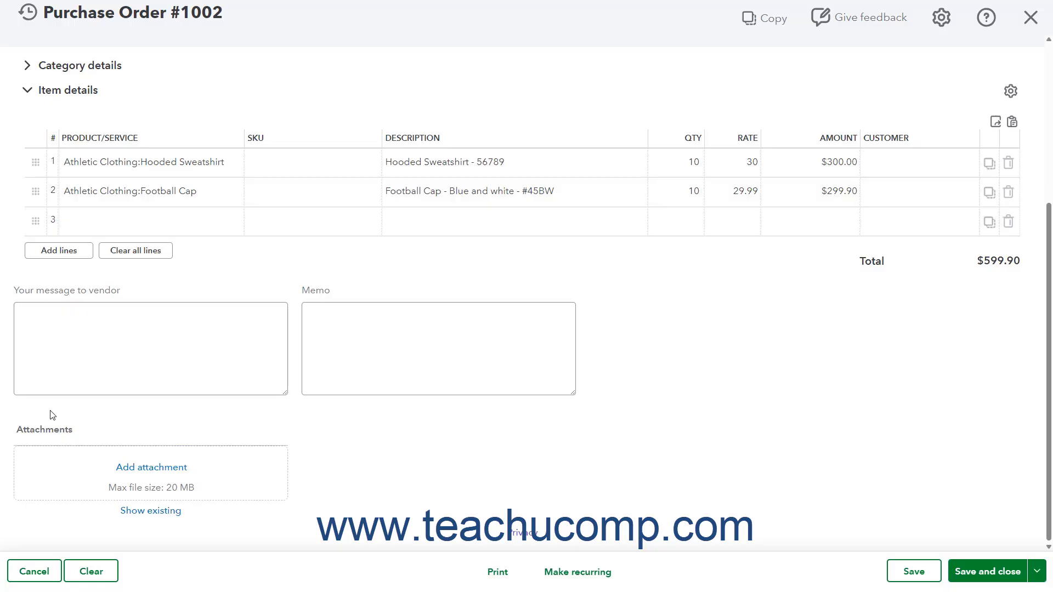
pyautogui.click(139, 337)
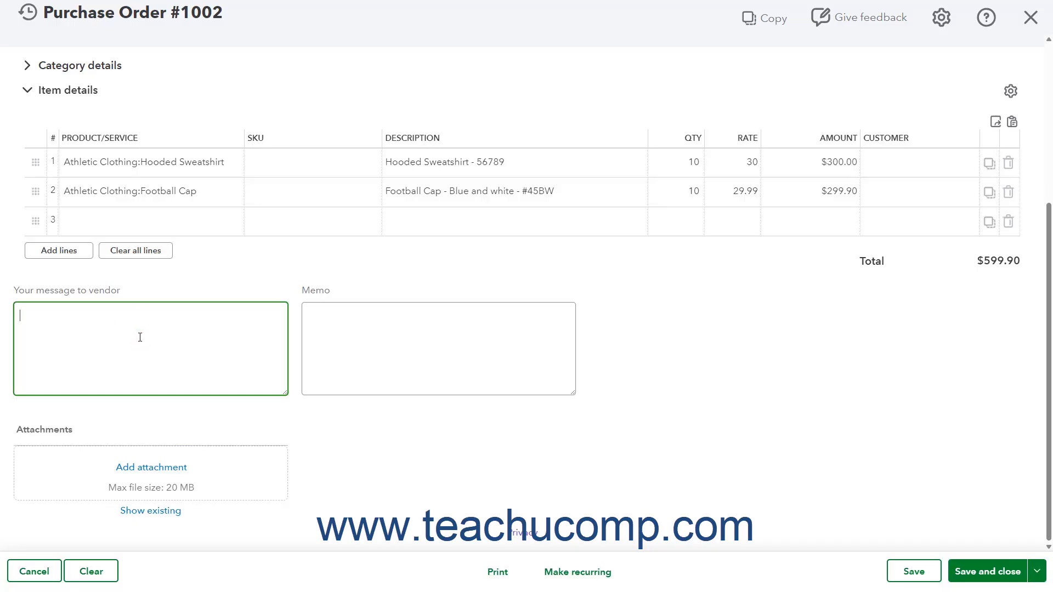
pyautogui.click(375, 324)
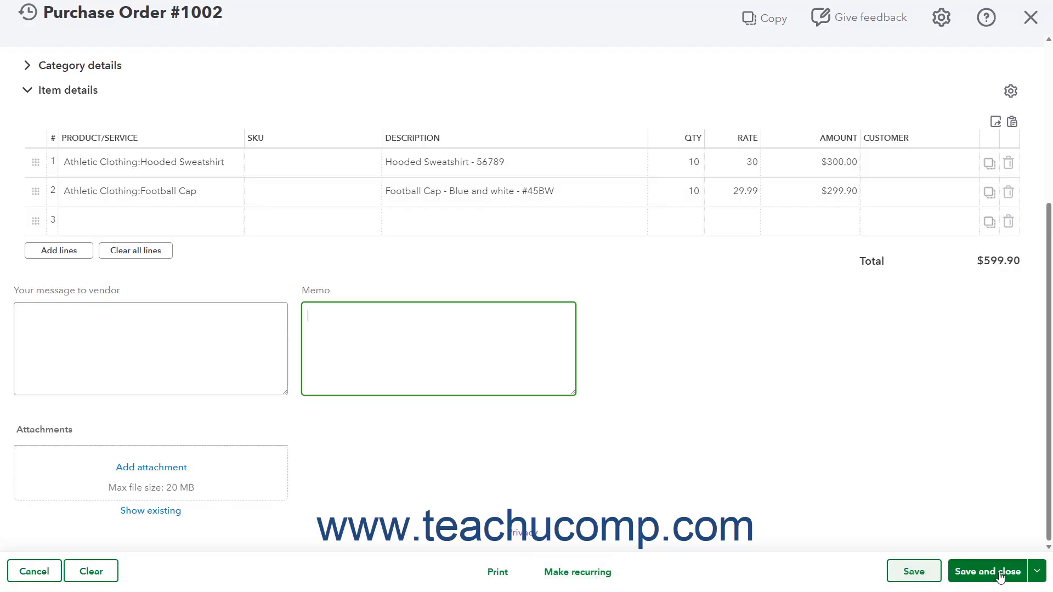
# - Review the alternative save options for the purchase order, and save and close it
pyautogui.click(1039, 576)
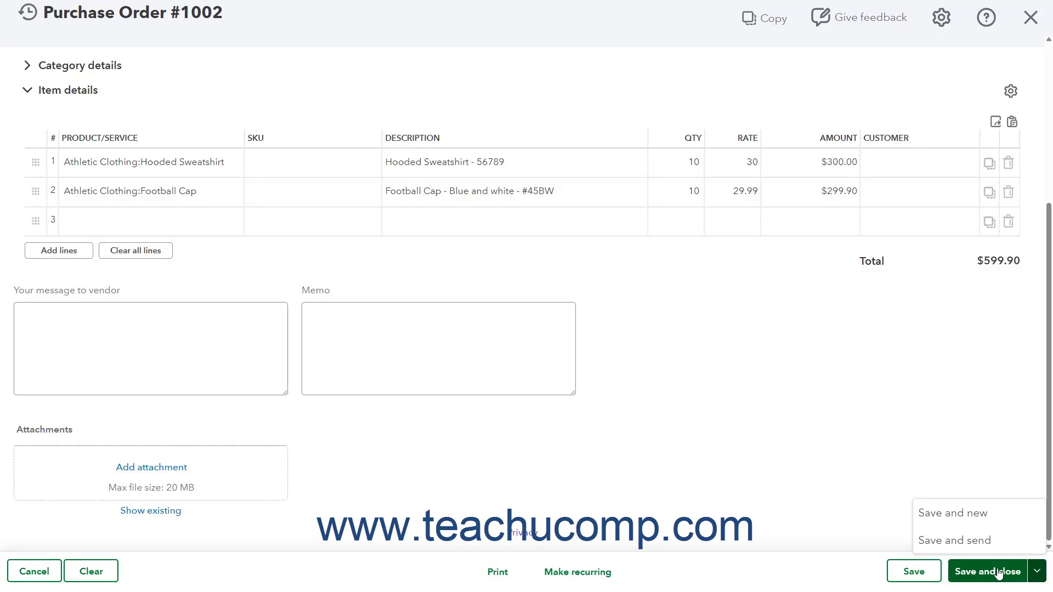
pyautogui.click(826, 569)
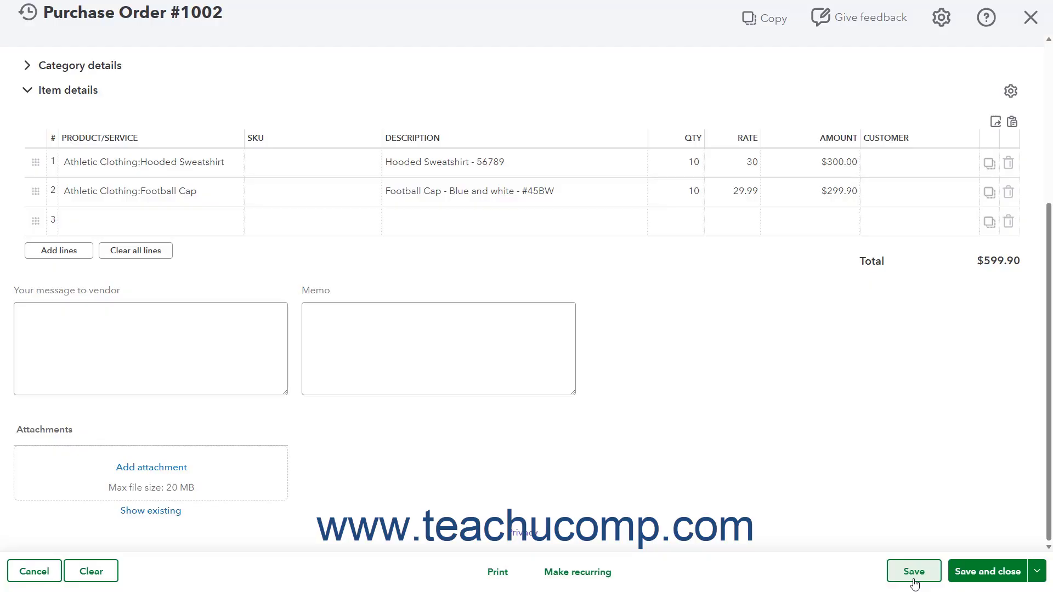
pyautogui.click(1037, 573)
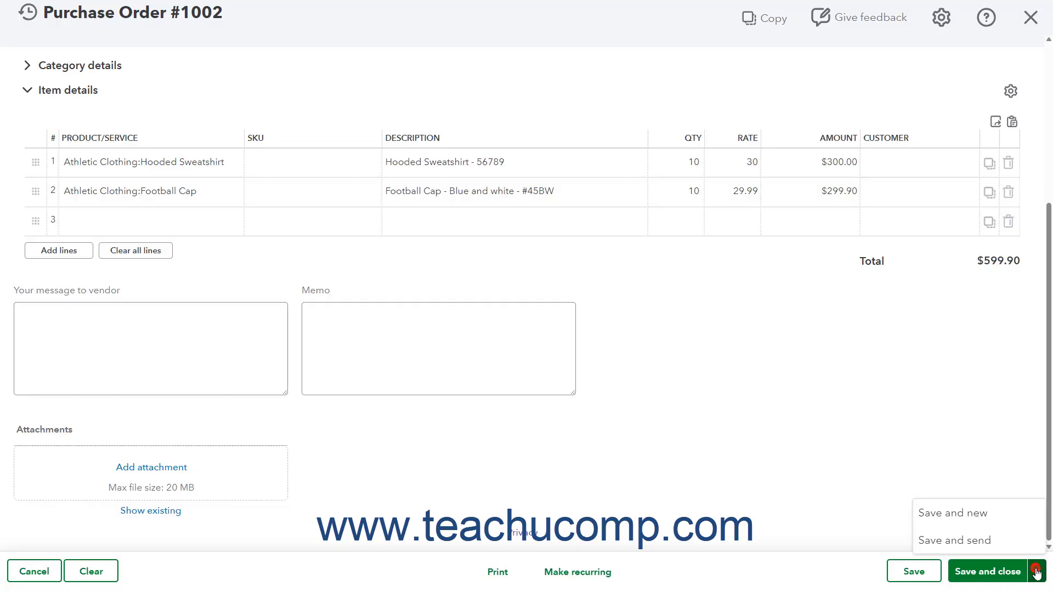
pyautogui.click(1037, 573)
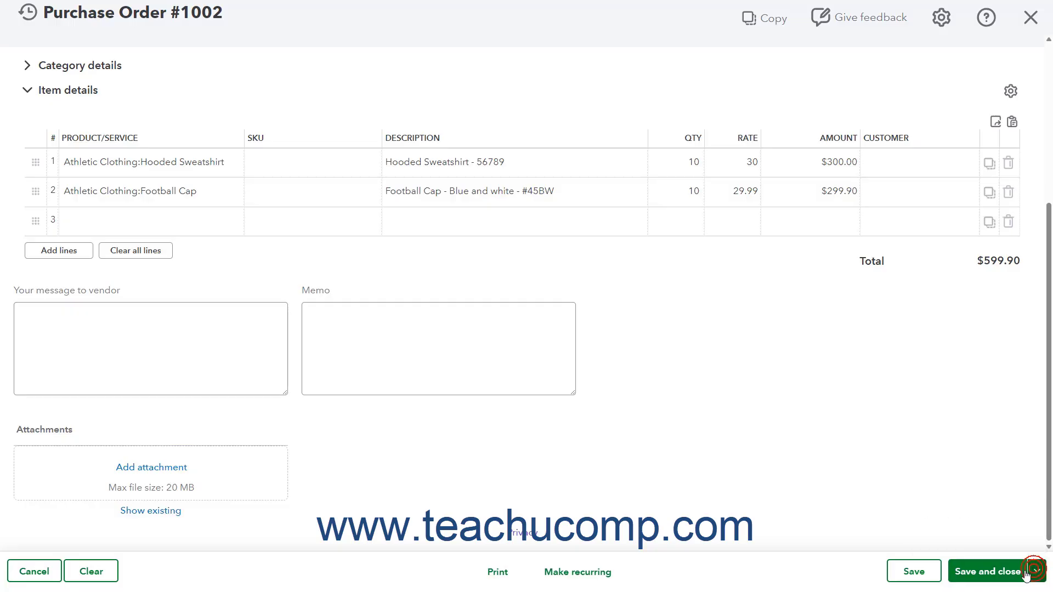
pyautogui.click(1008, 574)
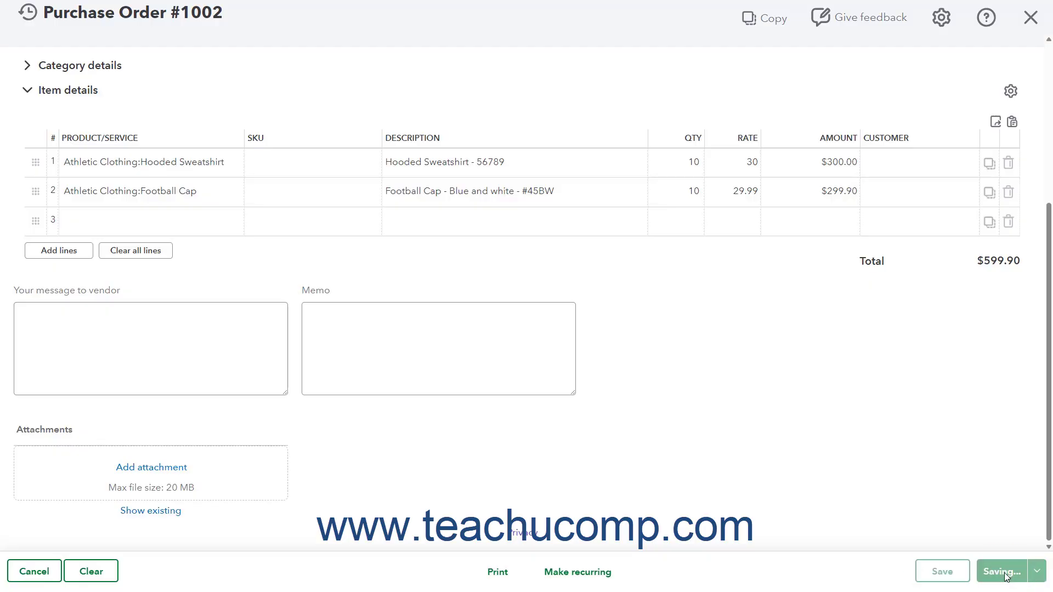